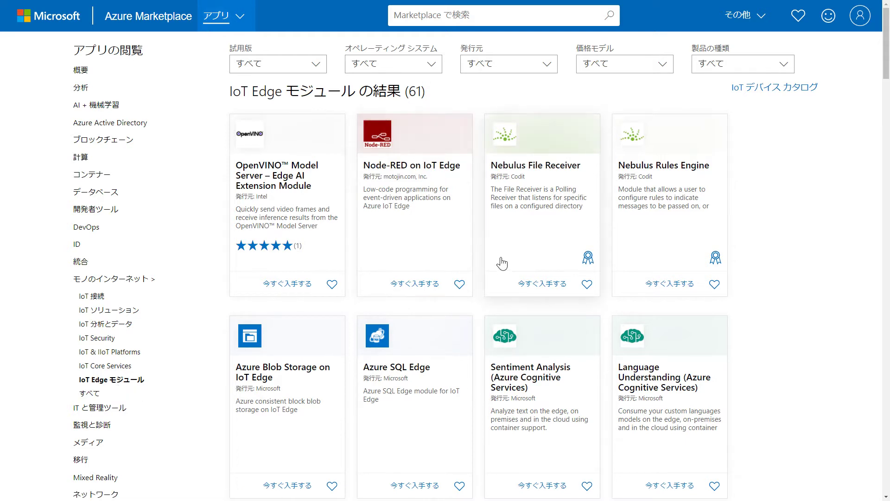
Browse the IoT Edge module listings in the marketplace through to Anomaly Detector on IoT Edge
scroll(502, 262, down, 3)
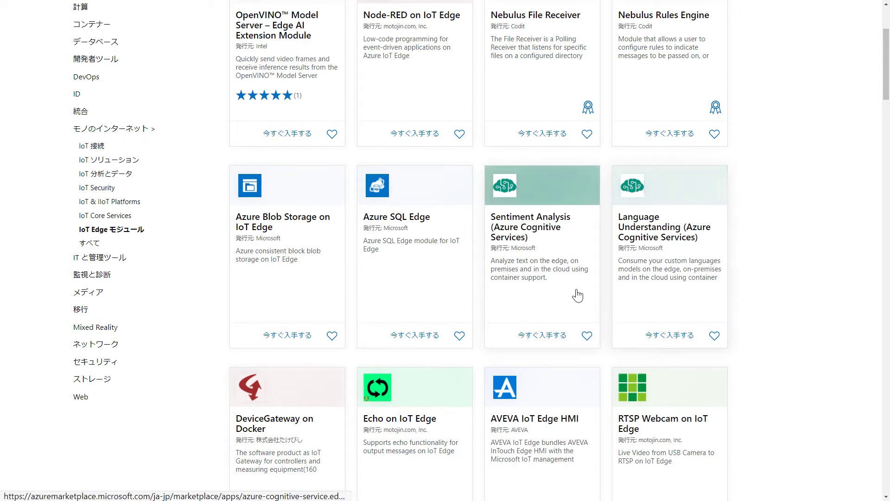
scroll(577, 295, down, 6)
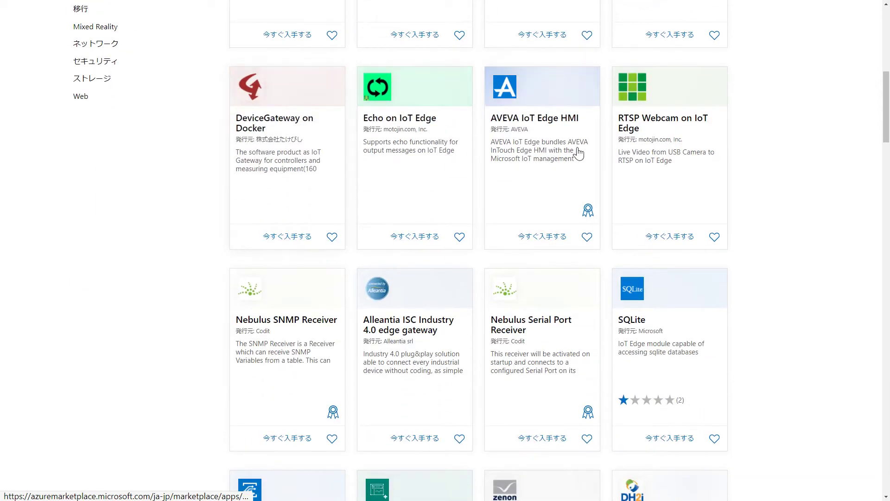
scroll(578, 218, down, 8)
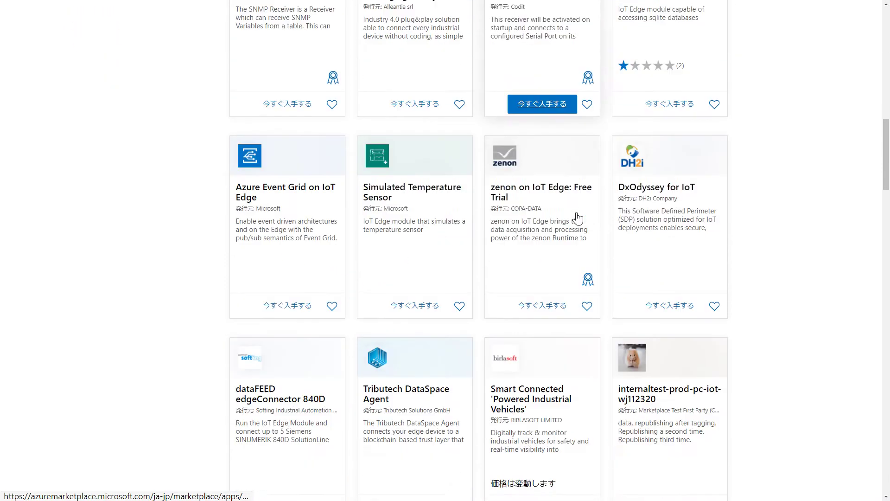
scroll(573, 166, down, 8)
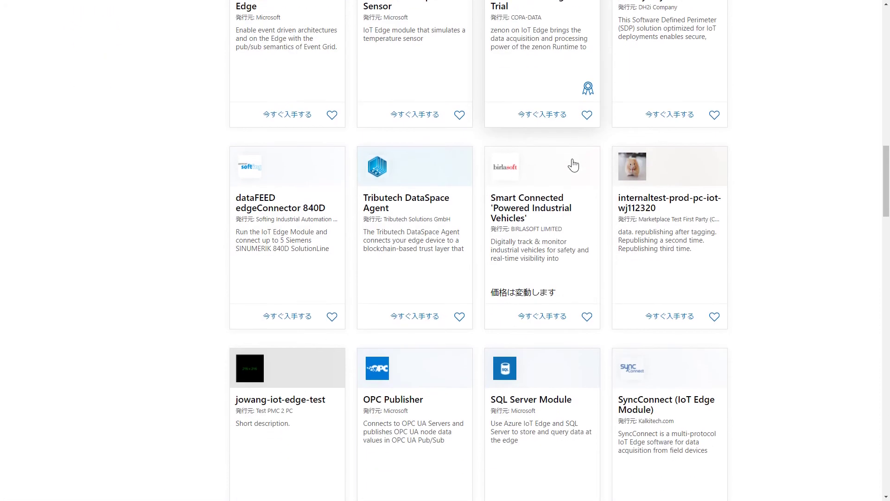
scroll(596, 252, down, 1)
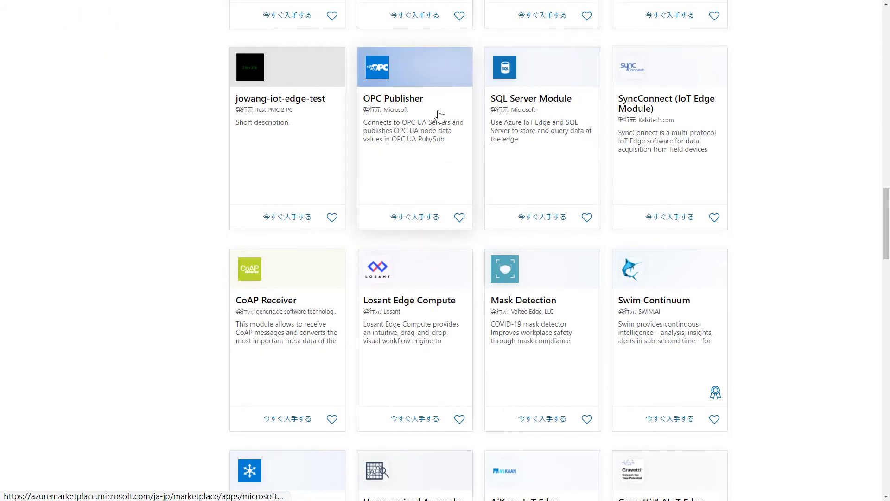
scroll(458, 303, down, 3)
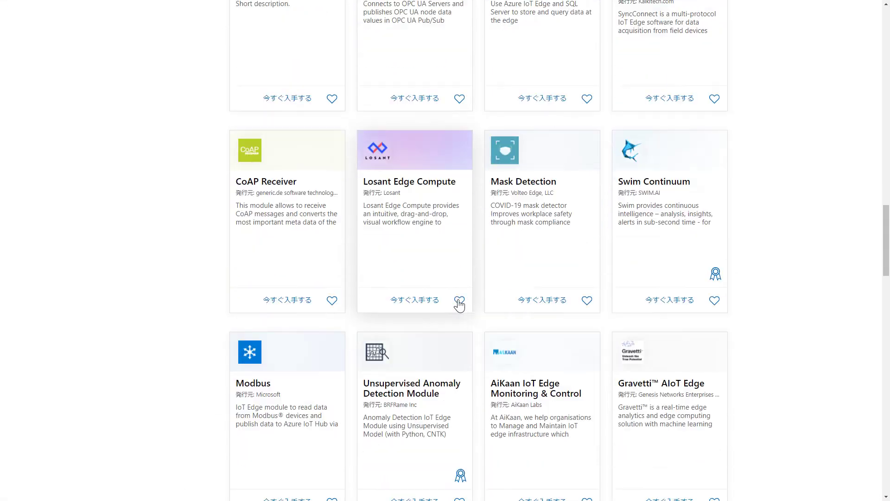
scroll(454, 301, down, 3)
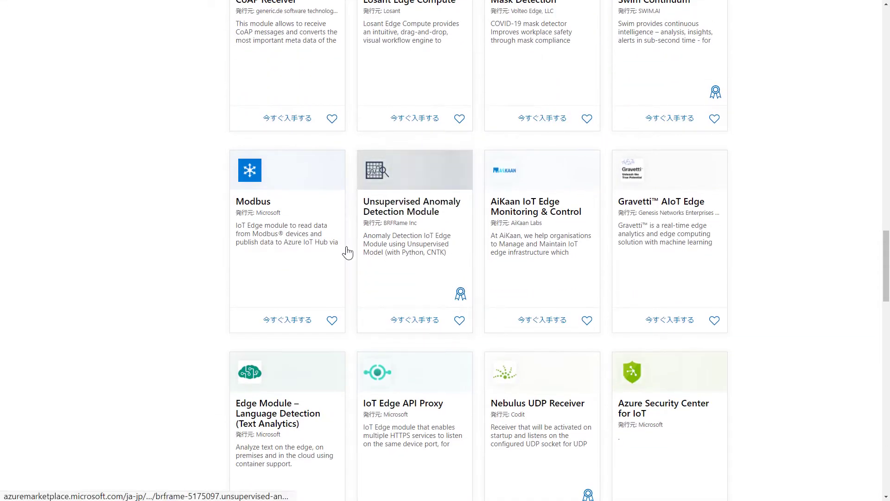
scroll(640, 264, down, 4)
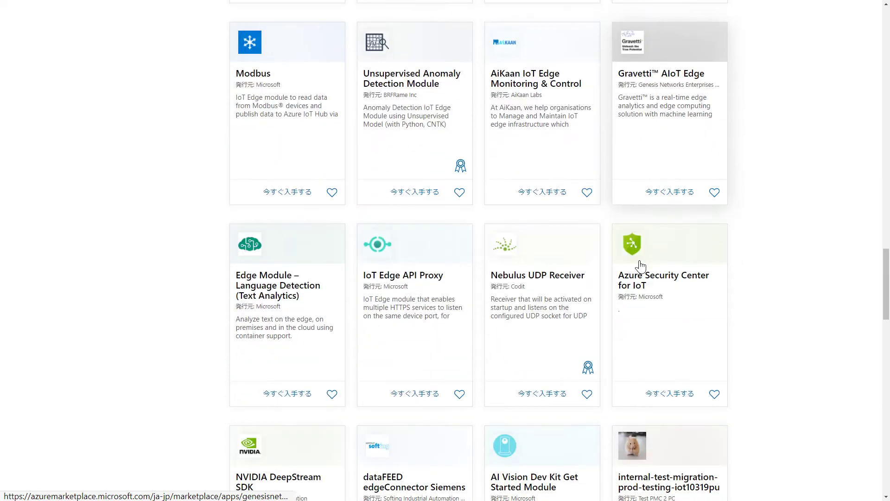
scroll(640, 267, down, 2)
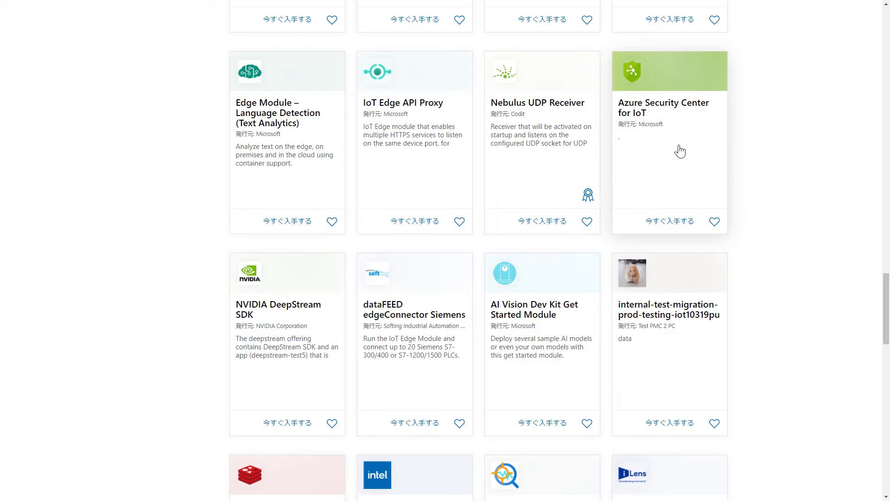
scroll(499, 238, down, 5)
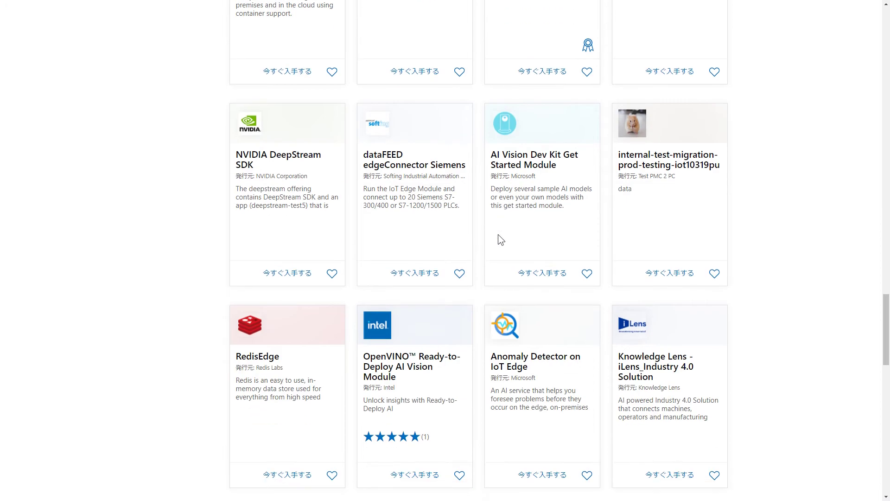
scroll(503, 239, down, 3)
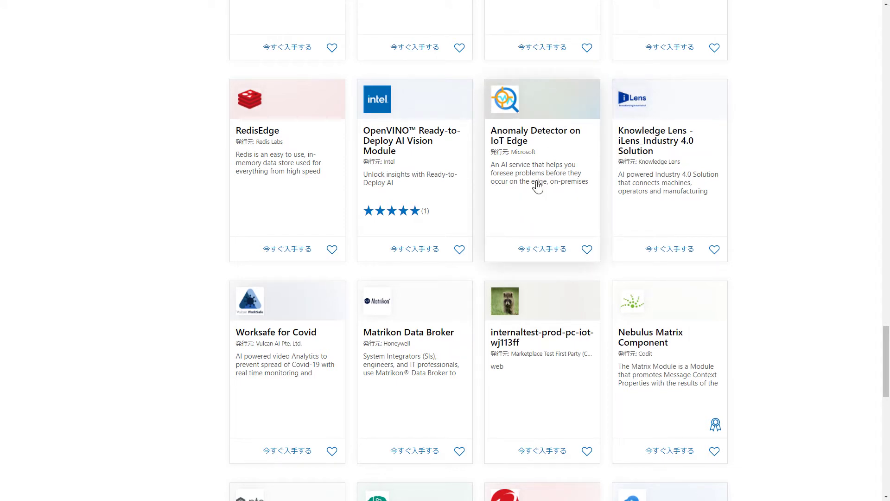
Get Anomaly Detector on IoT Edge and create it for the IoT Edge device tf20210114edge on tf20210114hub
click(559, 254)
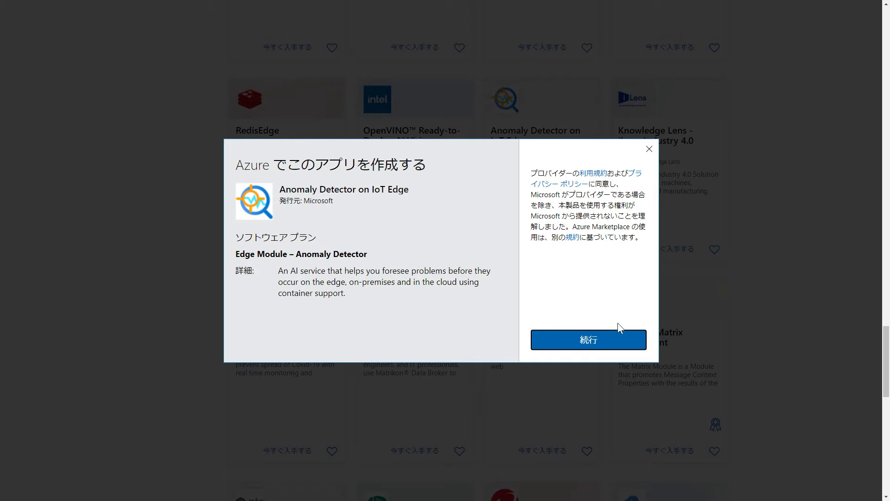
click(585, 339)
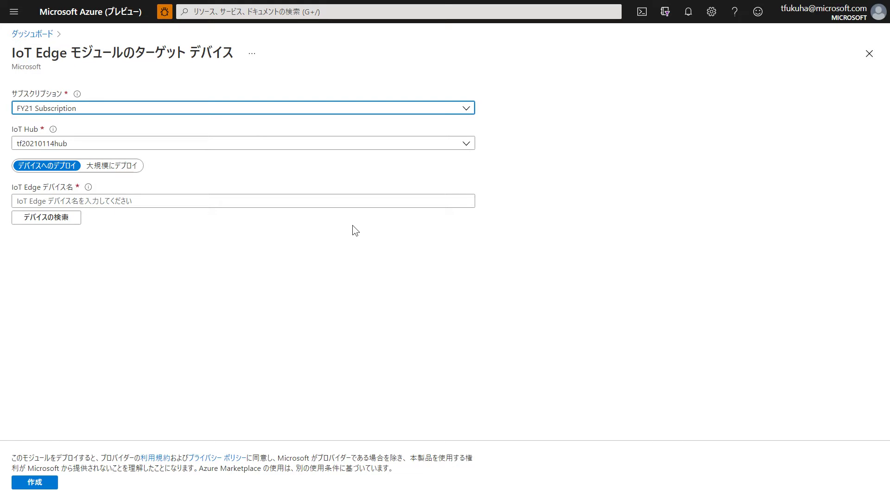
click(49, 218)
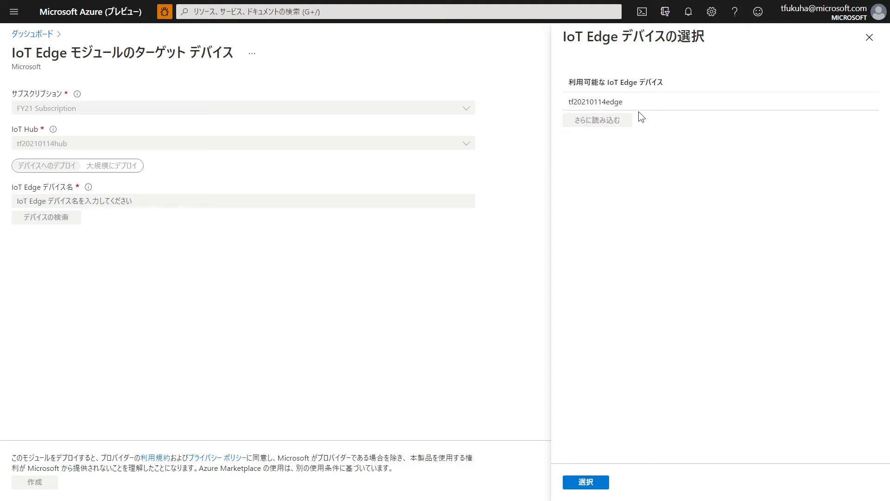
click(609, 103)
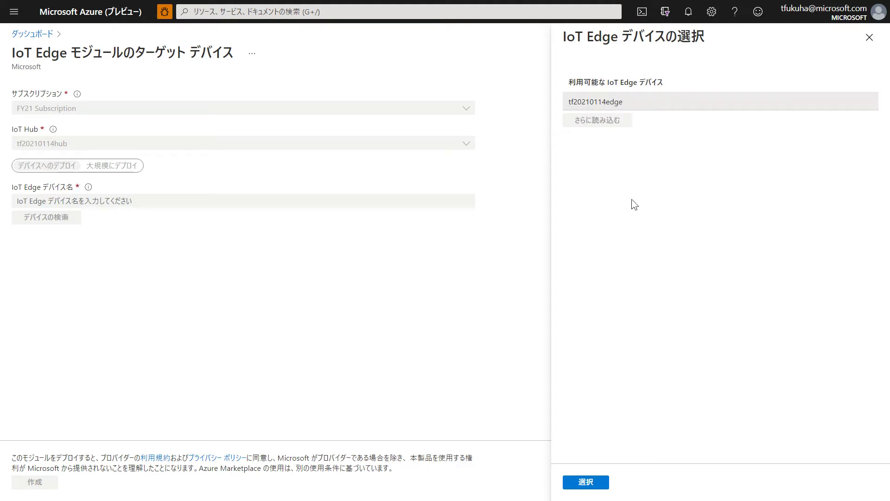
click(598, 482)
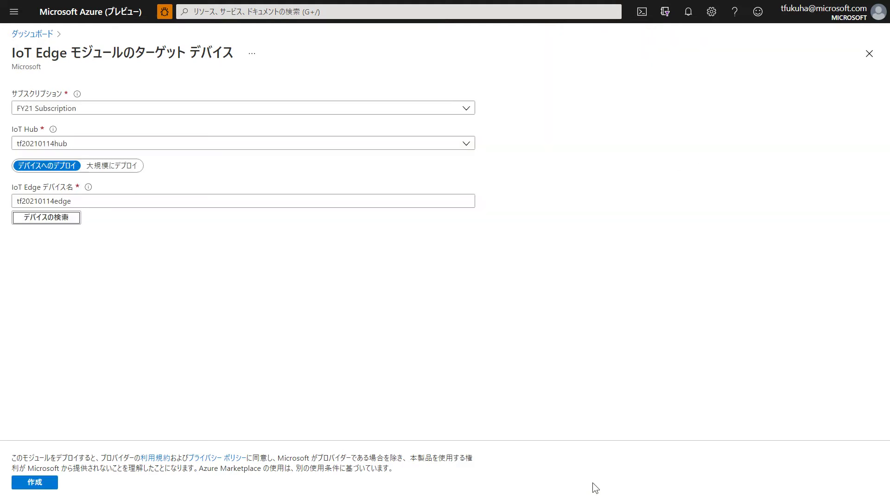
click(55, 483)
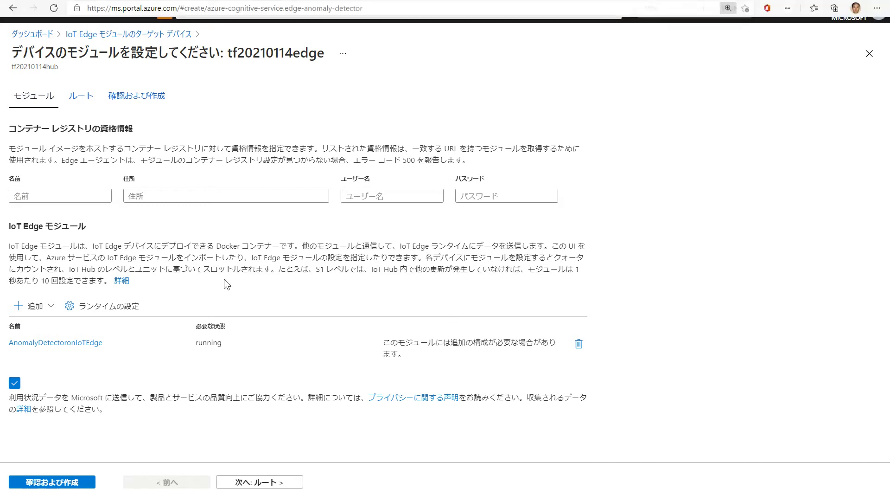
Examine the AnomalyDetectoronIoTEdge module's settings and its environment variables, including the Billing and ApiKey placeholder values
key(ctrl+plus)
scroll(213, 343, down, 3)
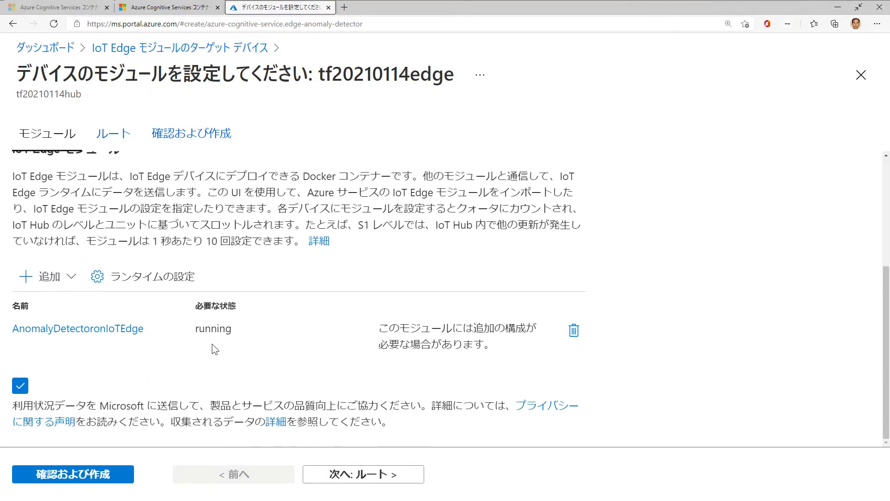
click(96, 335)
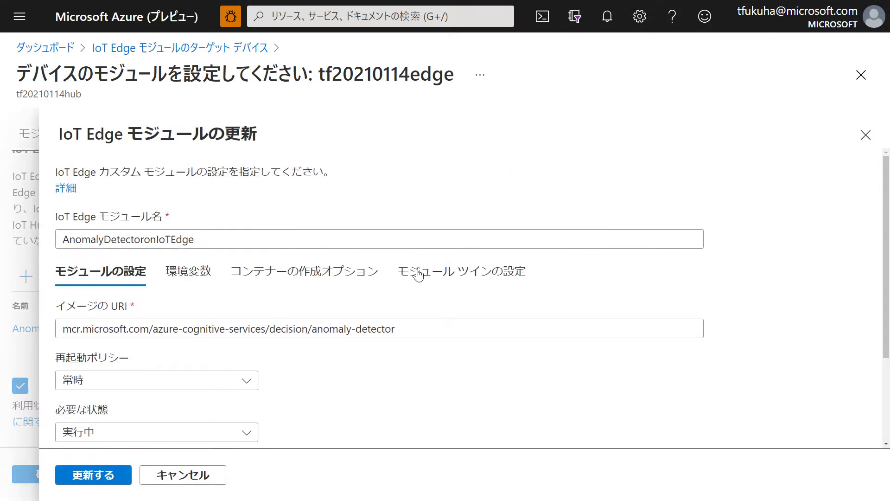
scroll(419, 275, down, 3)
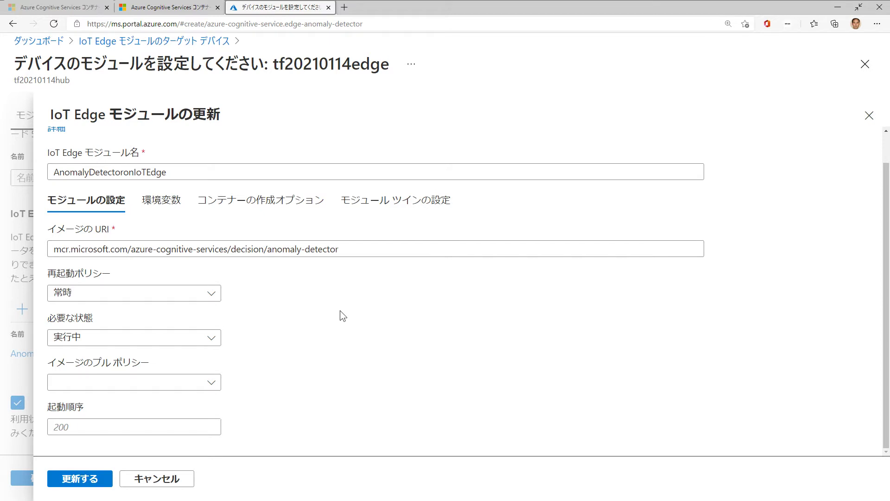
click(173, 200)
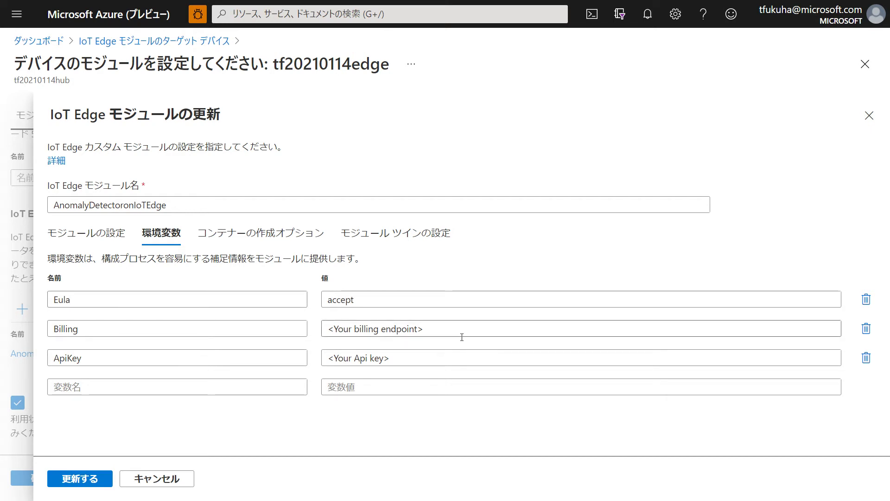
drag(463, 331, 294, 322)
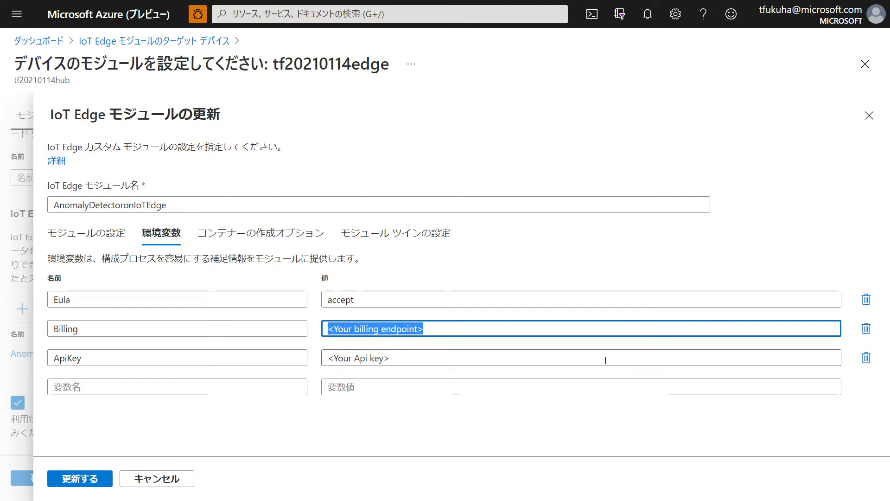
drag(411, 364, 312, 361)
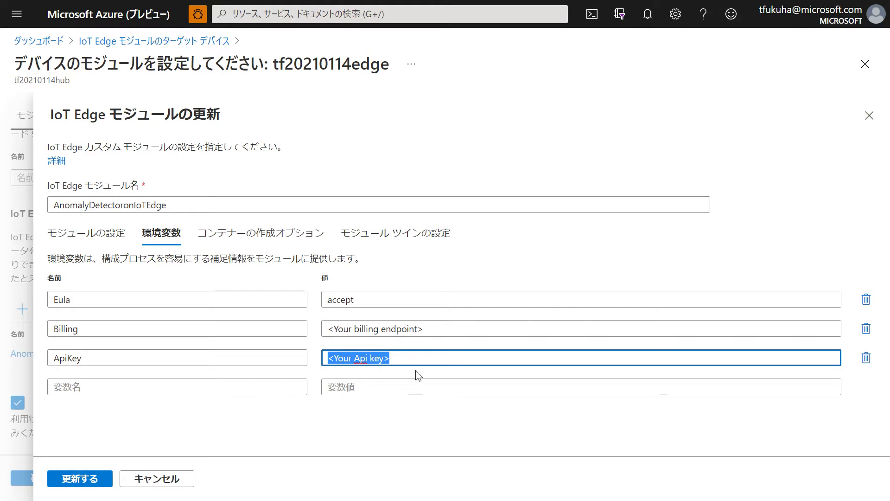
Examine the Anomaly Detector module's container create options and module twin settings, and leave without updating the module
click(239, 234)
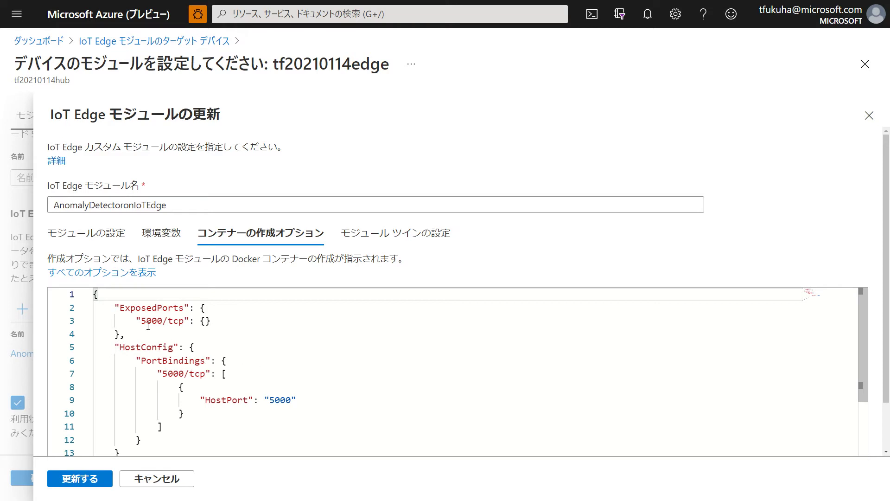
drag(141, 323, 184, 323)
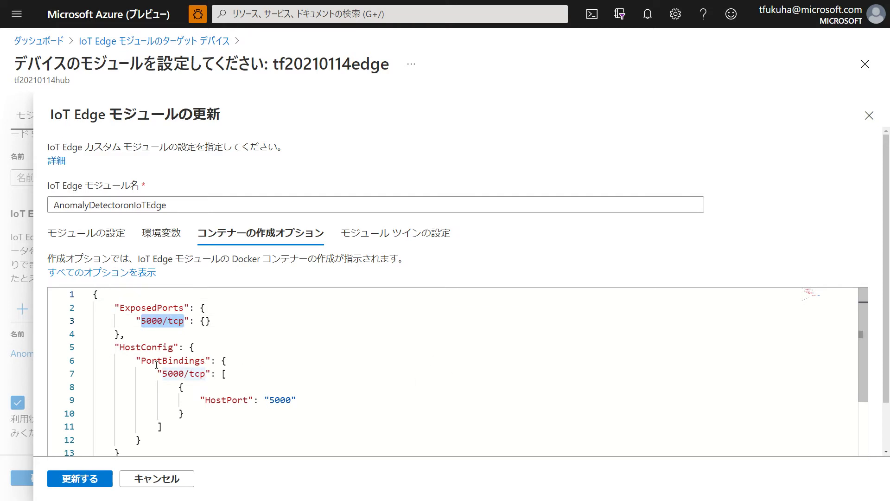
click(257, 334)
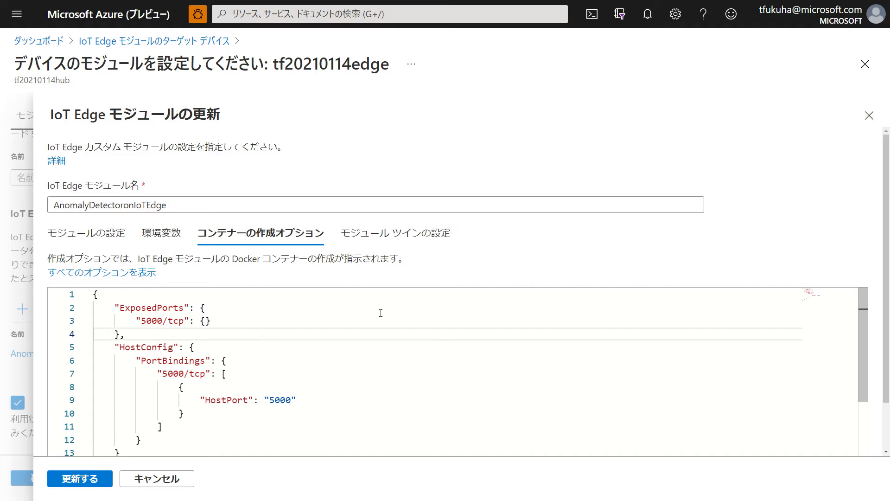
click(422, 237)
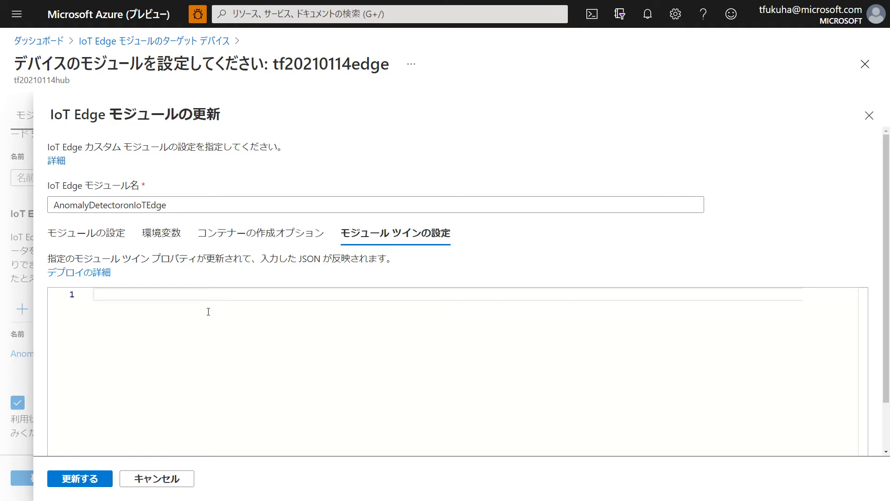
click(180, 479)
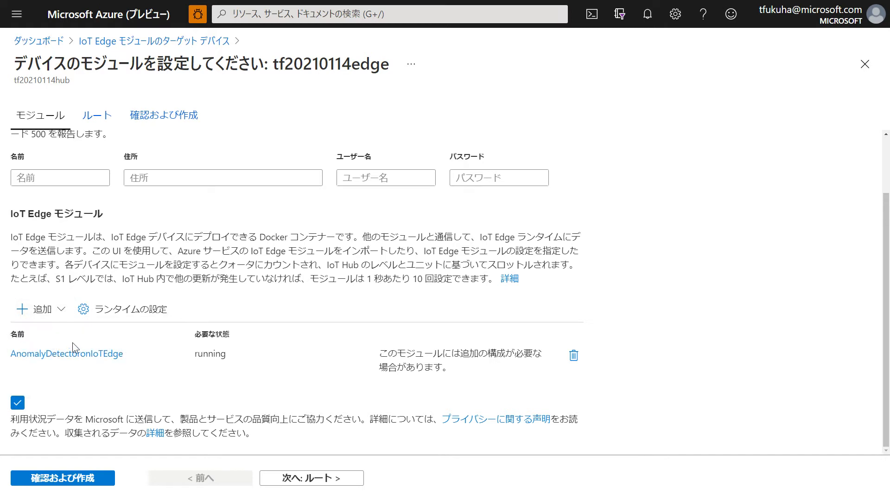
Search the IoT Edge module Marketplace for Azure SQL Edge and add Azure SQL Edge Developer to the device's modules
click(60, 311)
click(62, 360)
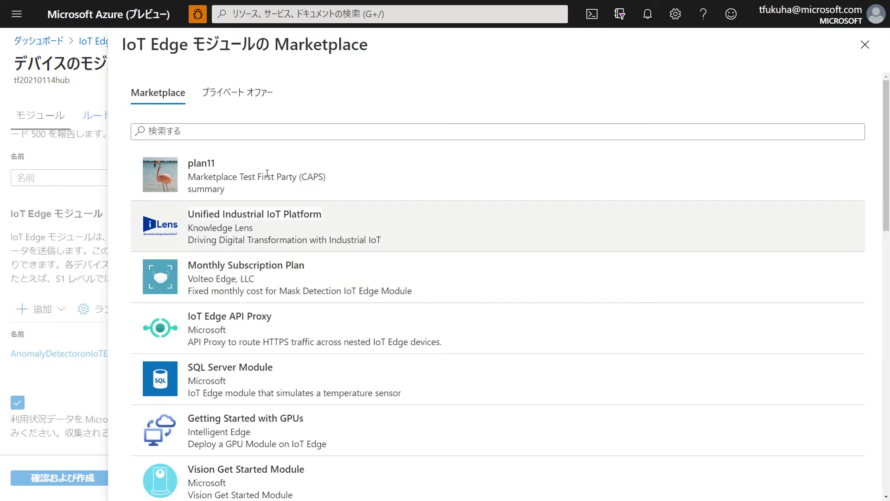
text(Az)
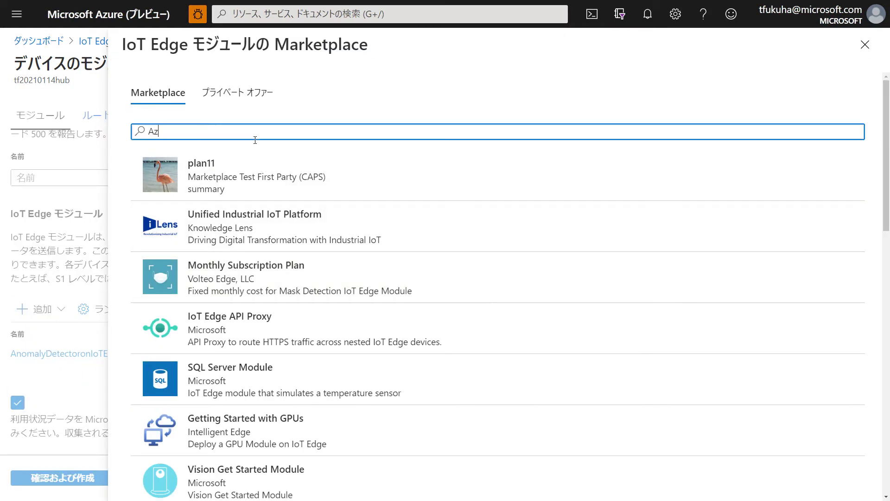
text(ure SQL Edge)
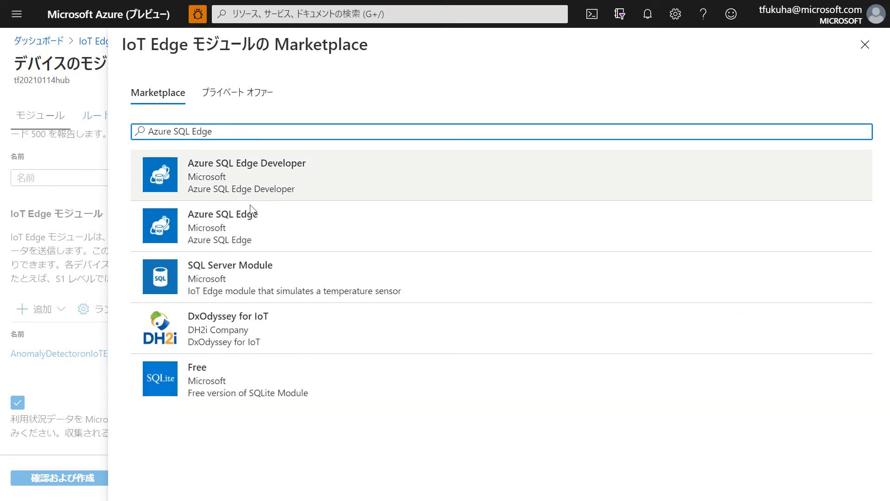
click(242, 172)
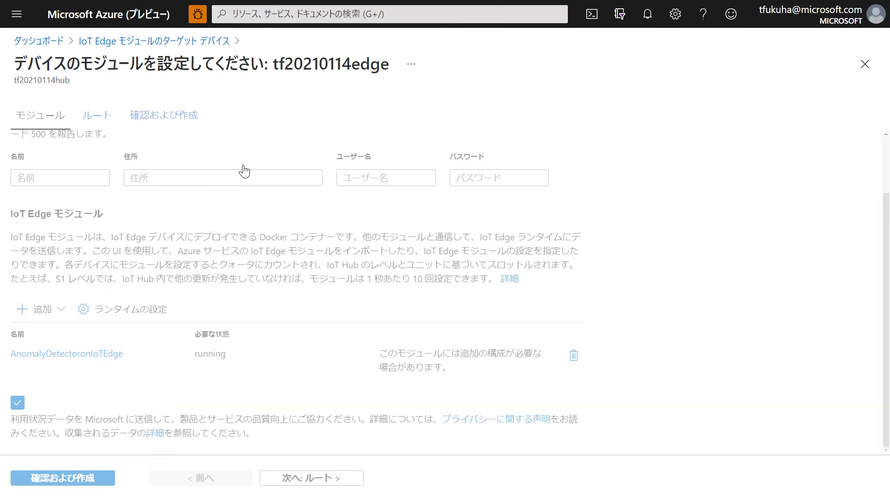
Examine the AzureSQLEdge module's environment variables and leave without updating the module
click(46, 388)
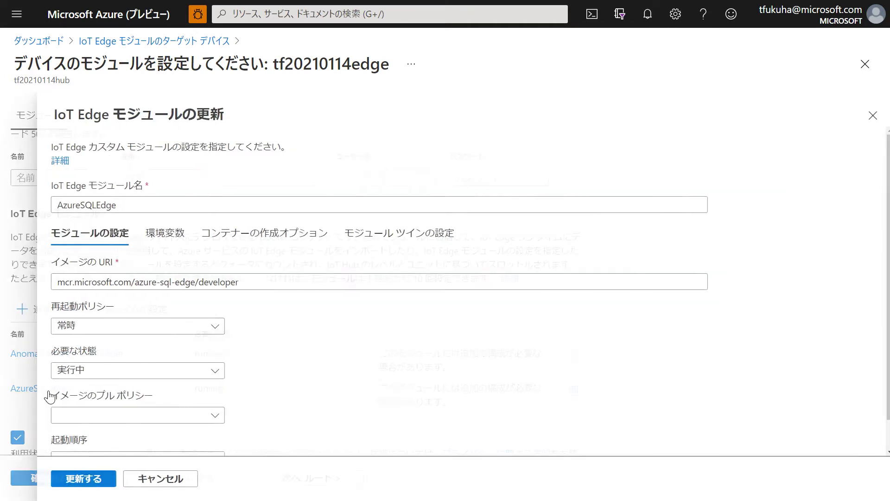
click(180, 238)
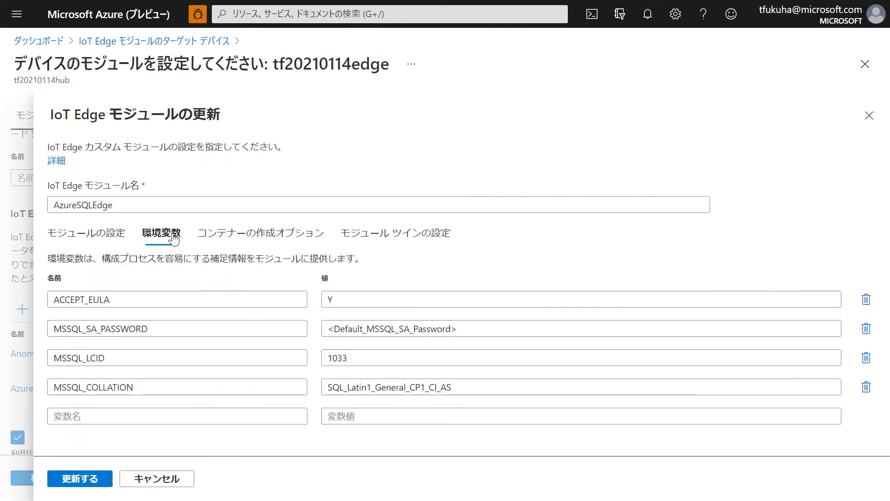
click(158, 479)
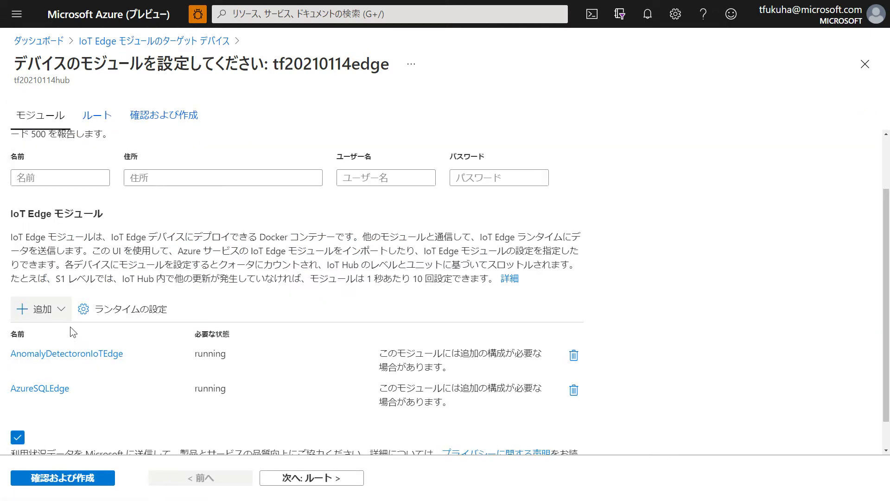
Look at the form for adding a custom IoT Edge module and close it without adding one
click(70, 311)
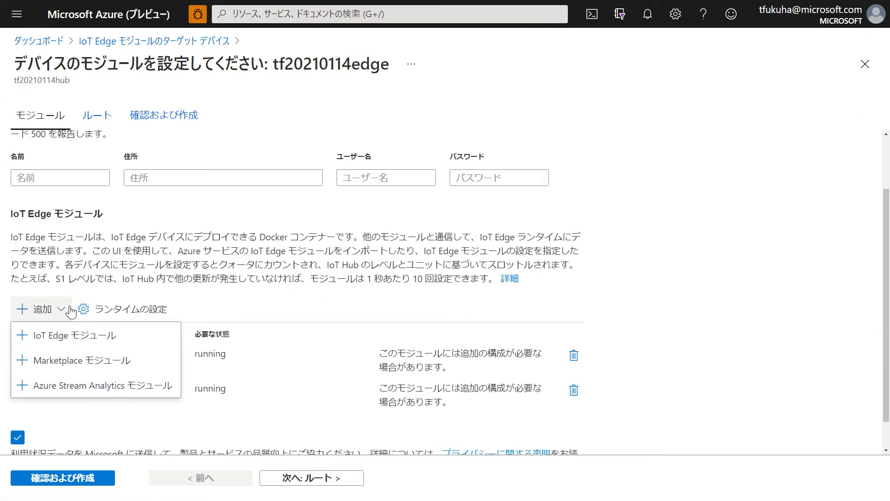
click(71, 336)
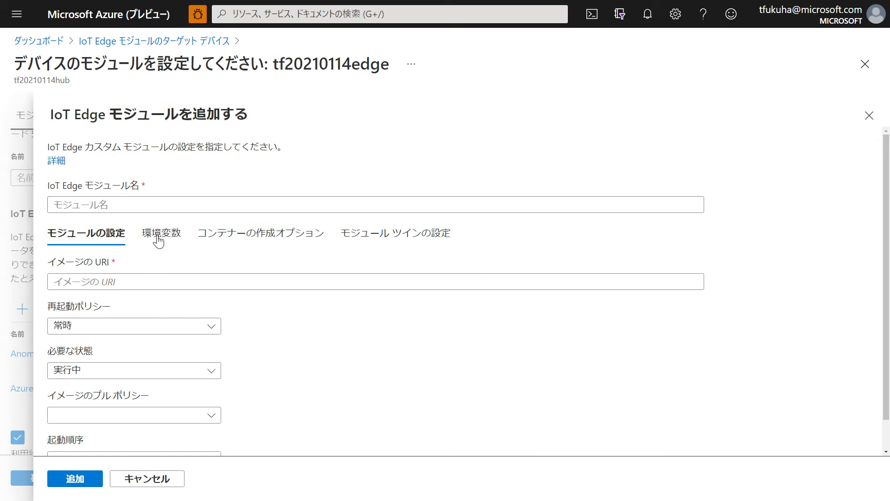
click(870, 116)
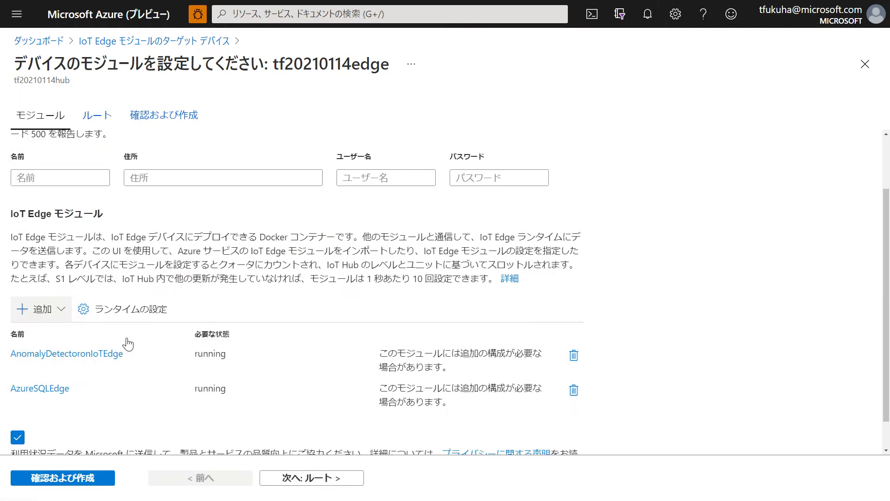
Review the deployment configuration and create it to deploy both modules to the device tf20210114edge
click(96, 486)
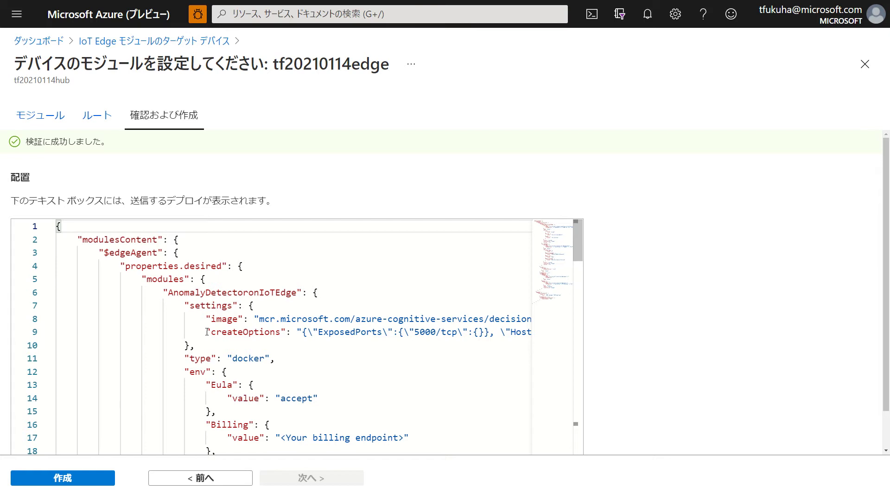
click(104, 482)
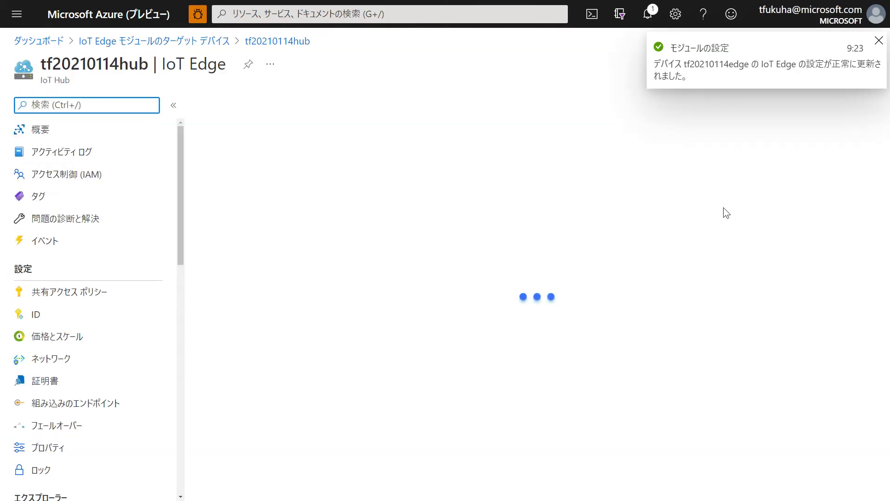